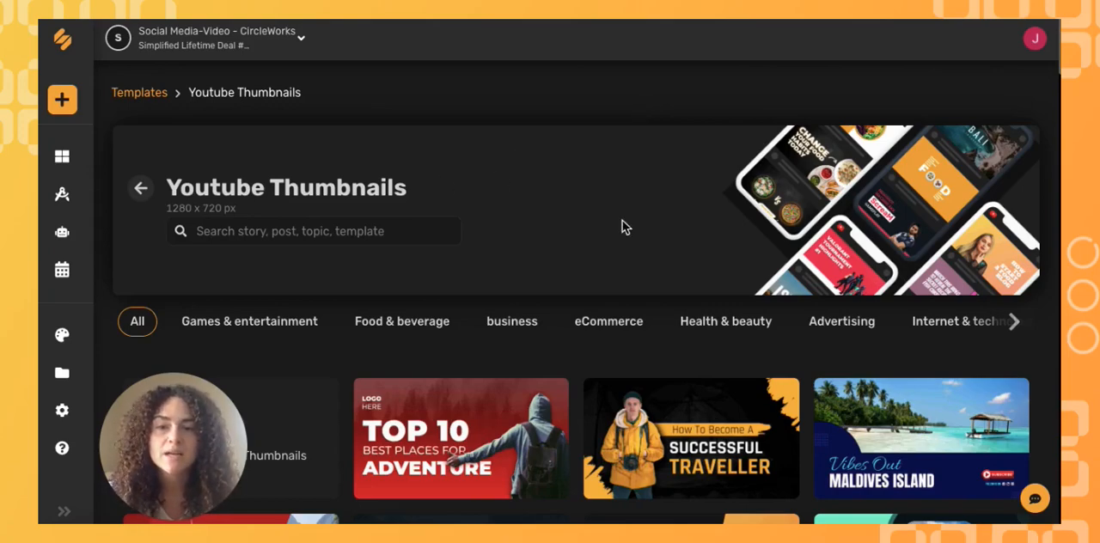
- Open the "30 min Home Workout for beginners" template from the YouTube Thumbnails collection
scroll(622, 221, down, 10)
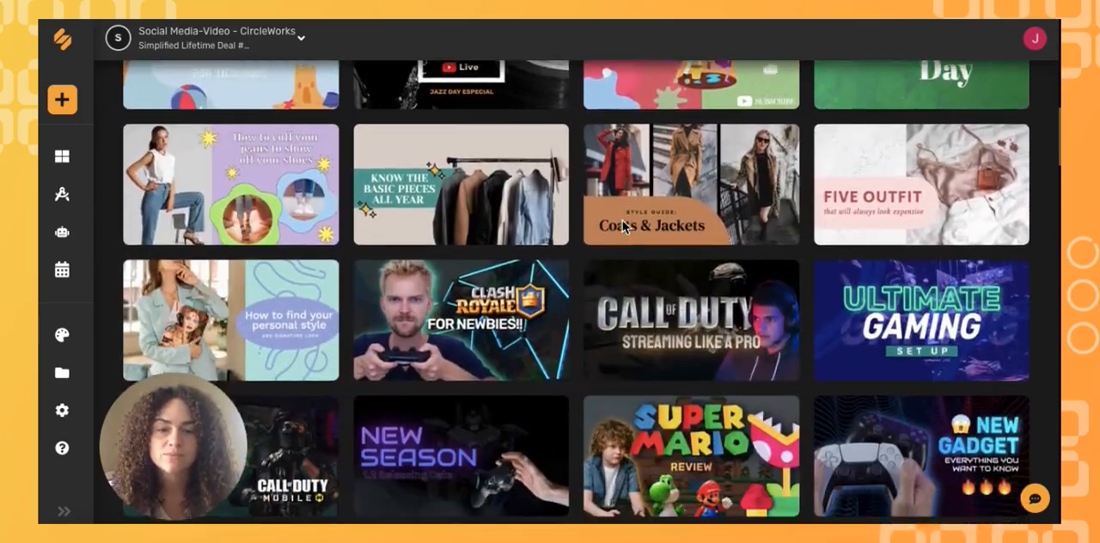
scroll(622, 220, down, 10)
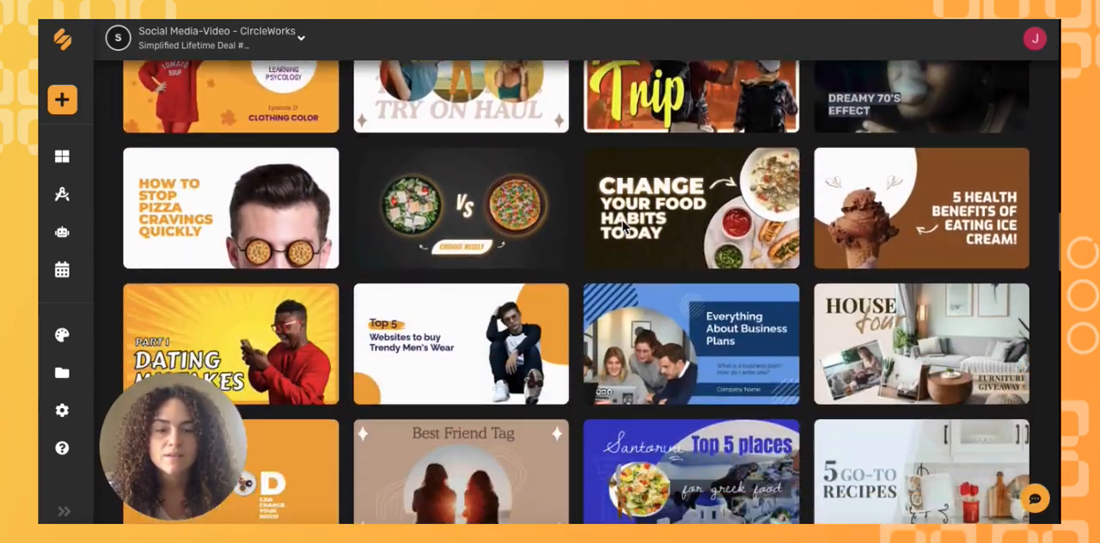
scroll(623, 220, down, 3)
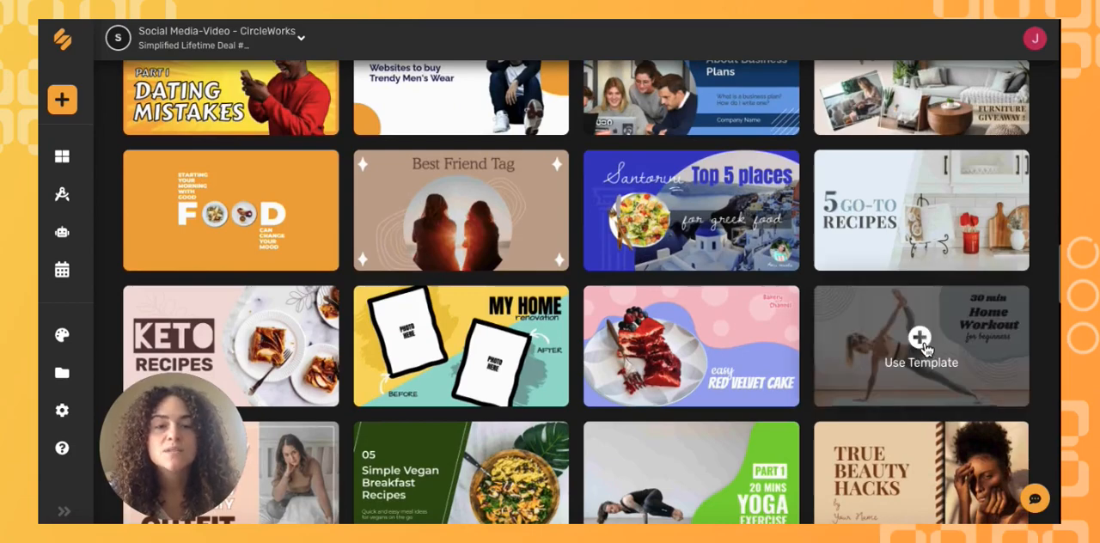
click(921, 342)
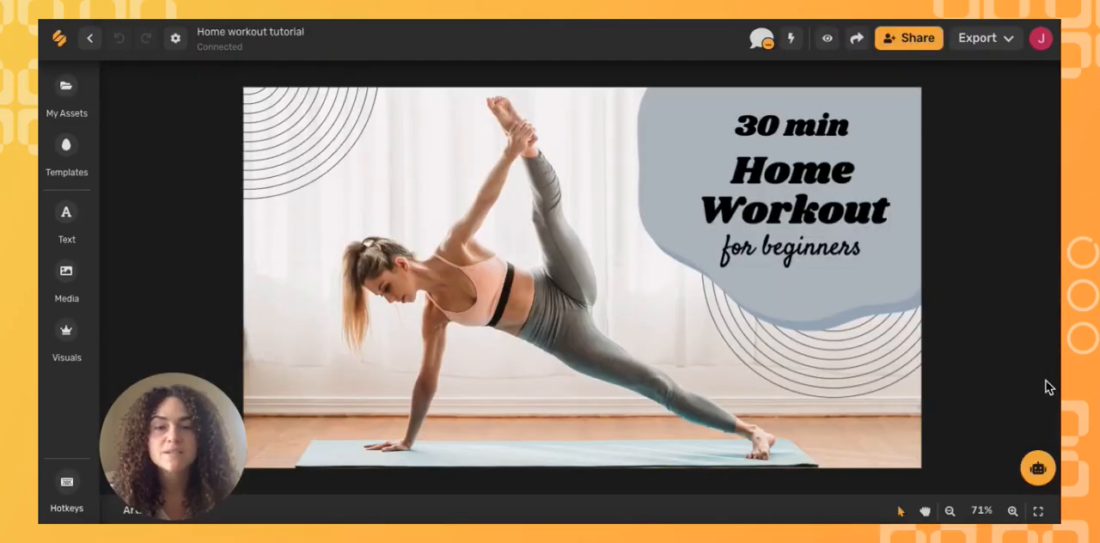
- Recolour the grey blob shape behind the title to the turquoise preset swatch
click(703, 150)
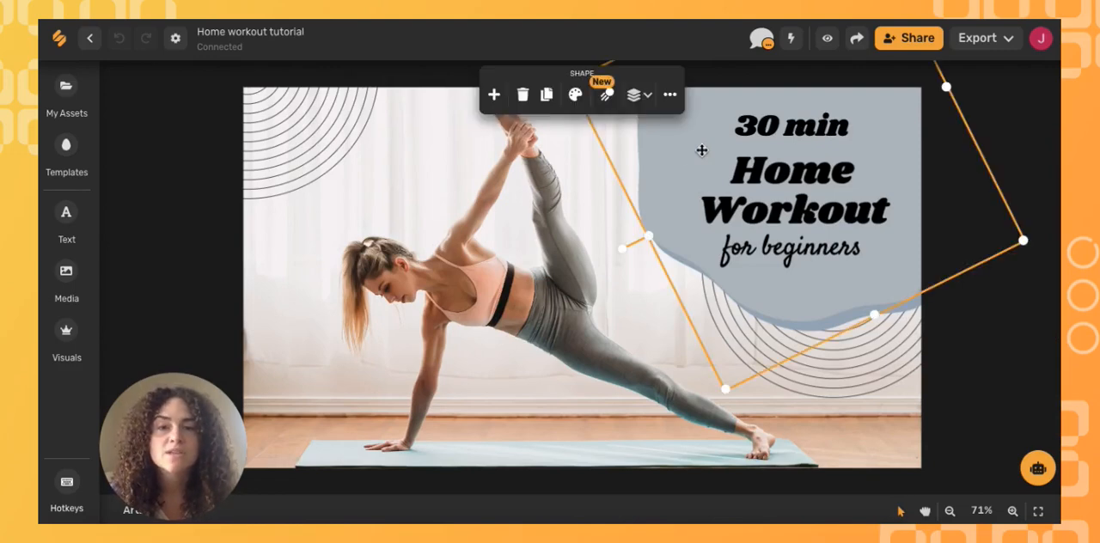
click(576, 97)
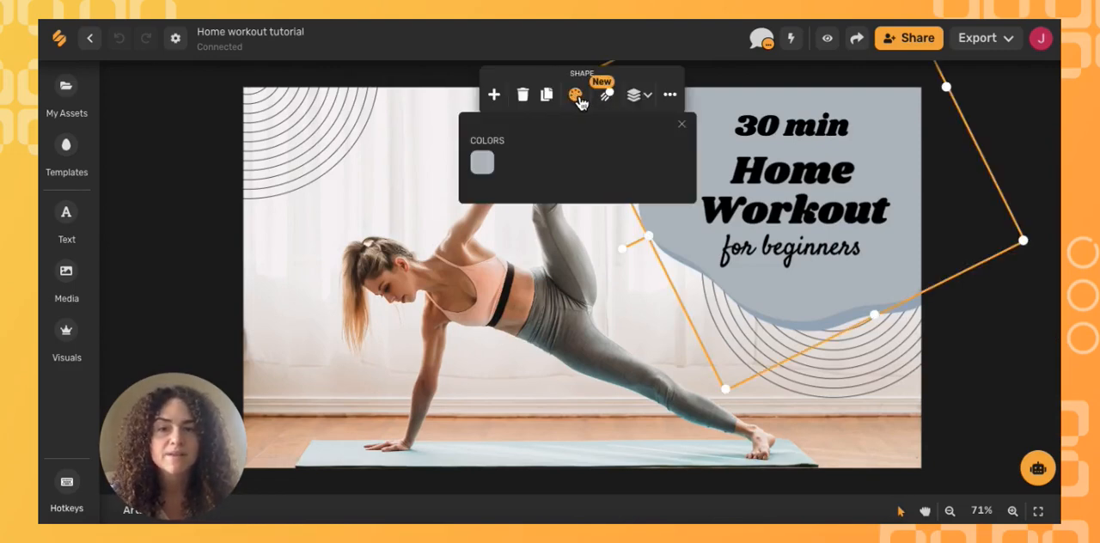
click(482, 162)
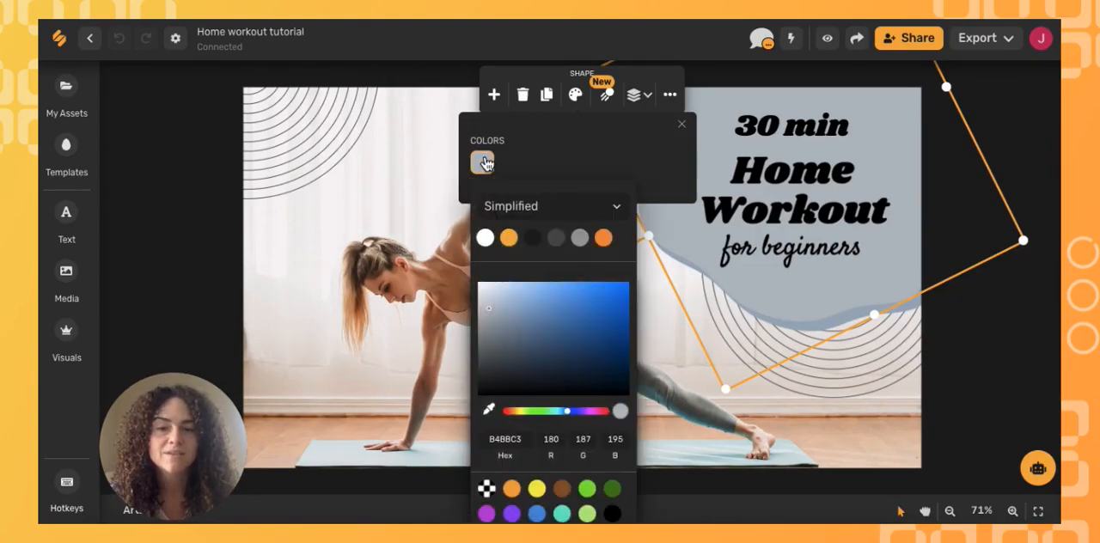
click(563, 515)
click(640, 189)
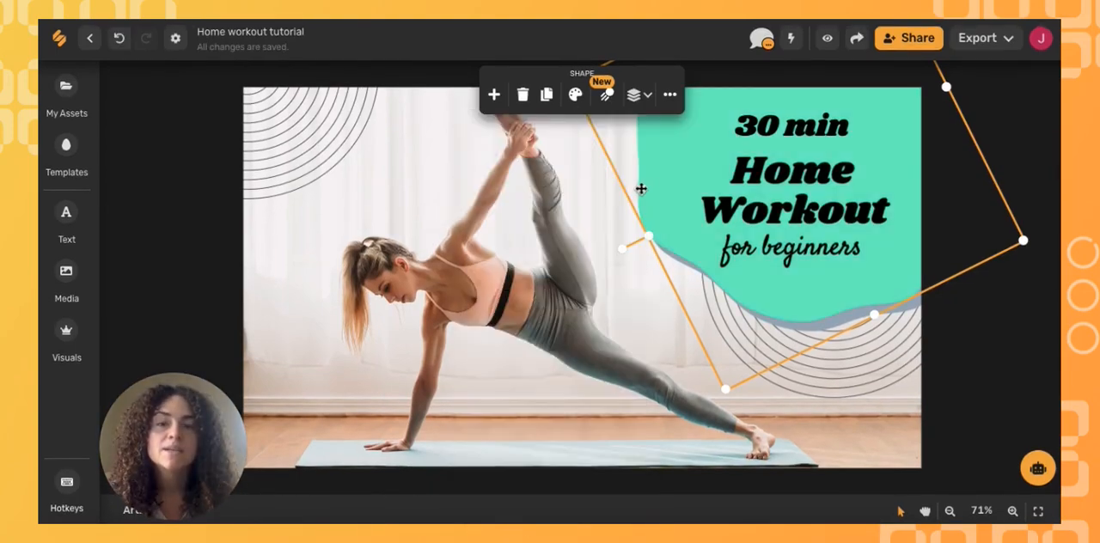
- Replace the yoga background photo with the 0:10 Storyblocks video of a waving woman in a striped shirt, found by searching "hi"
click(593, 216)
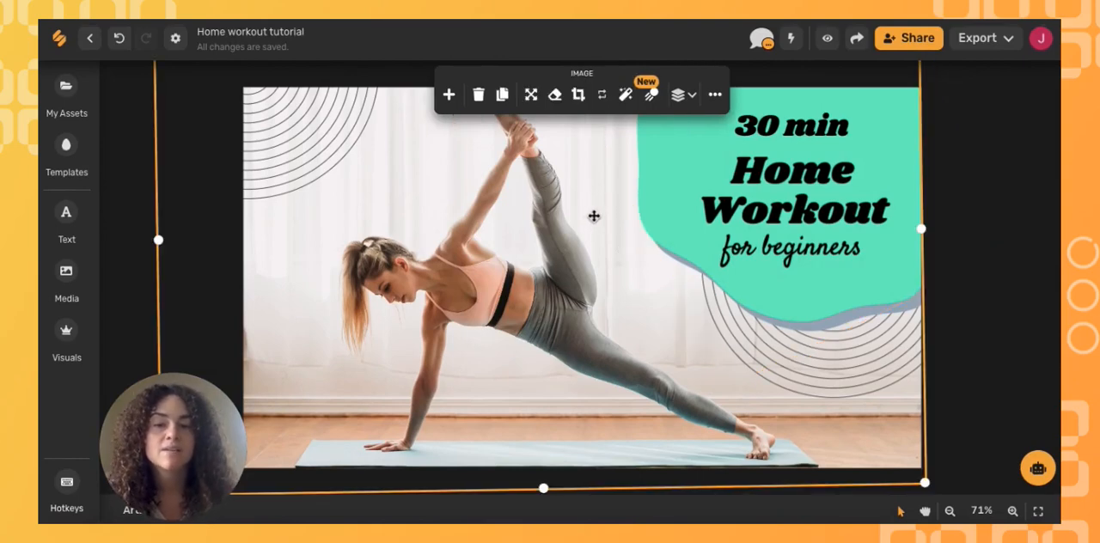
key(Delete)
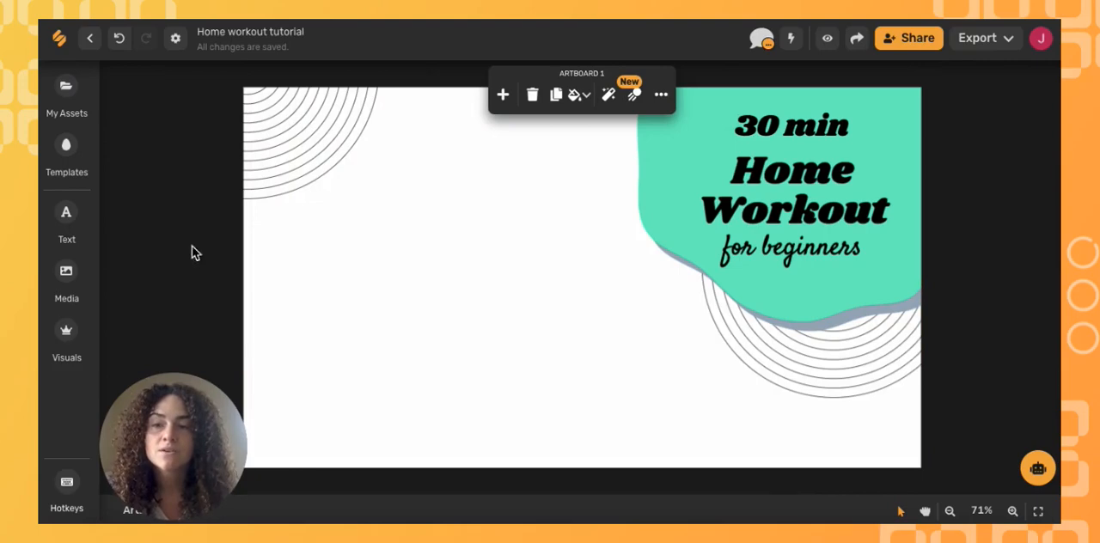
click(75, 282)
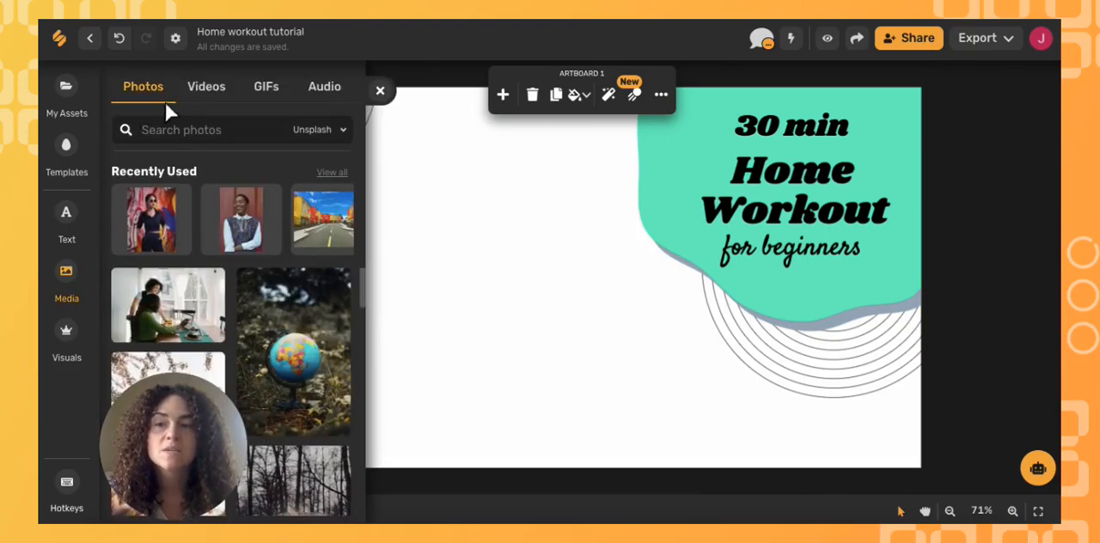
click(217, 94)
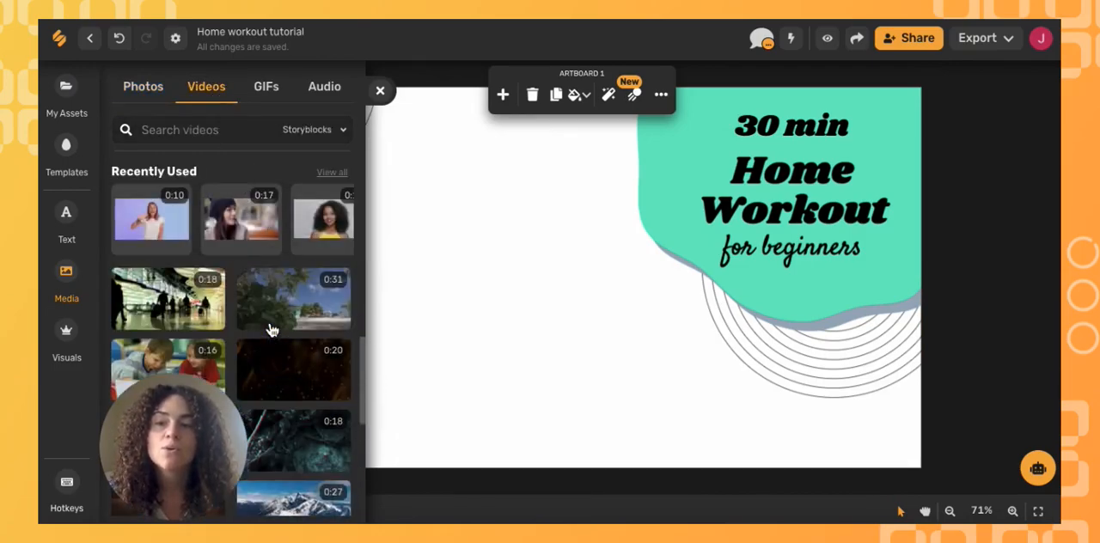
click(182, 131)
text(smile)
key(Return)
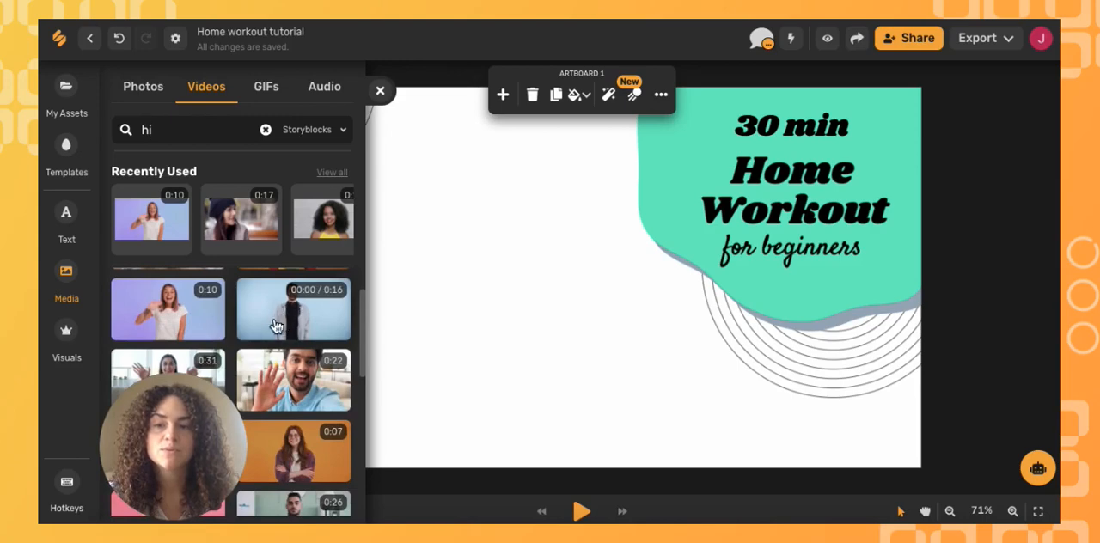
click(197, 328)
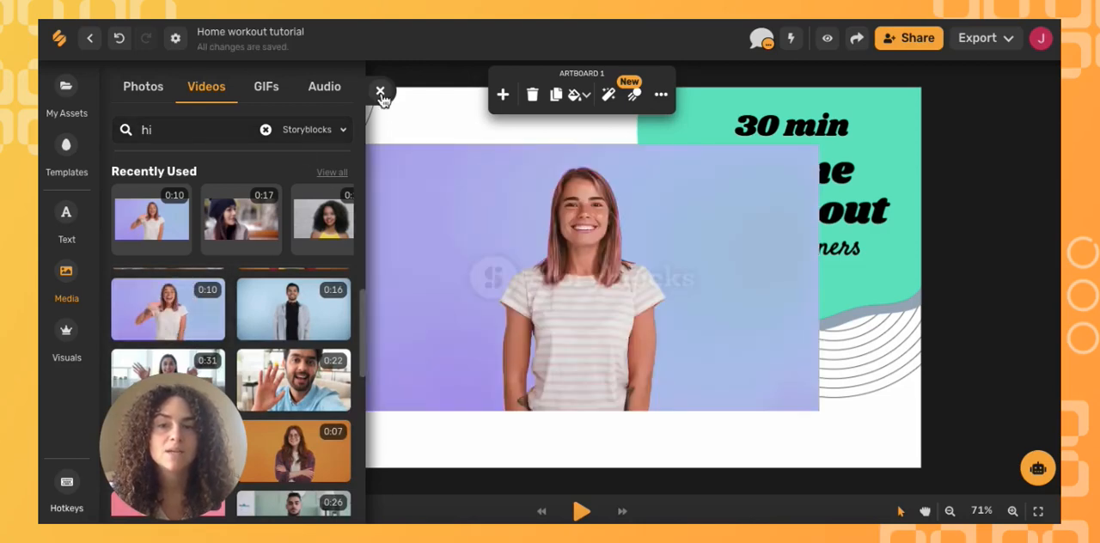
click(381, 92)
- Enlarge and position the video to cover the whole artboard, and send it to the back behind the text and shapes
click(532, 240)
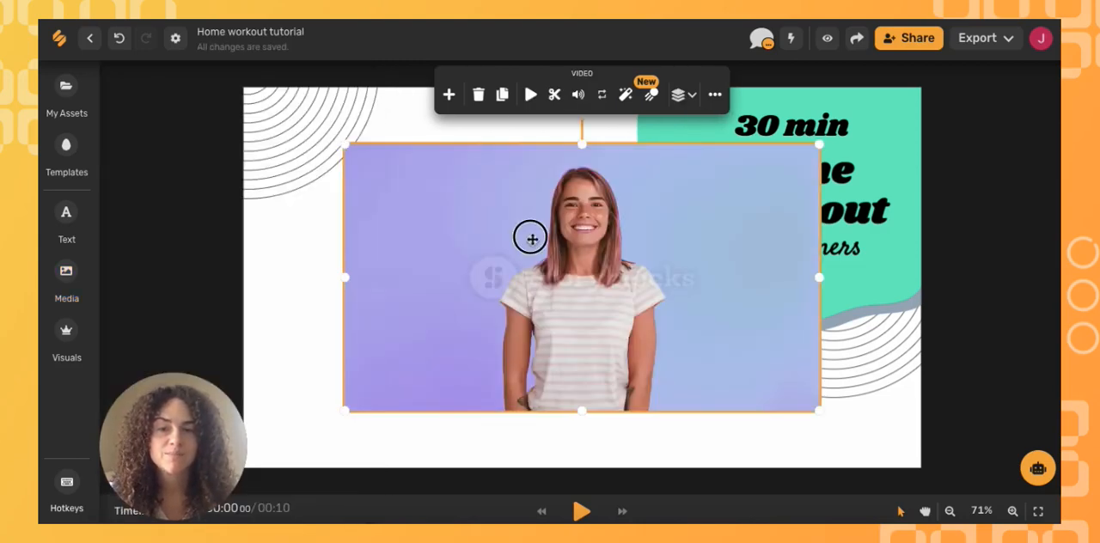
drag(532, 239, 407, 284)
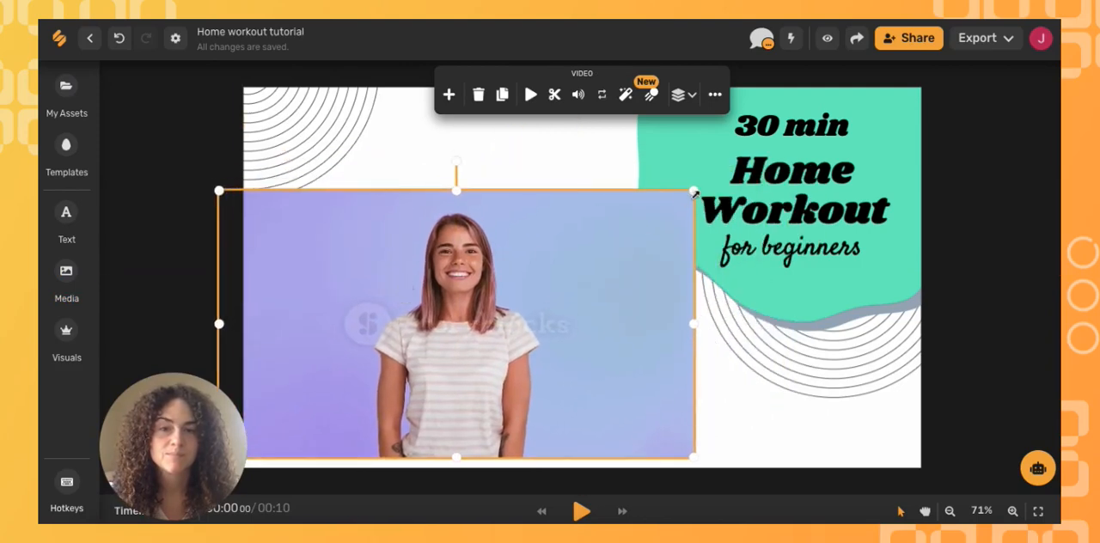
drag(694, 192, 1013, 152)
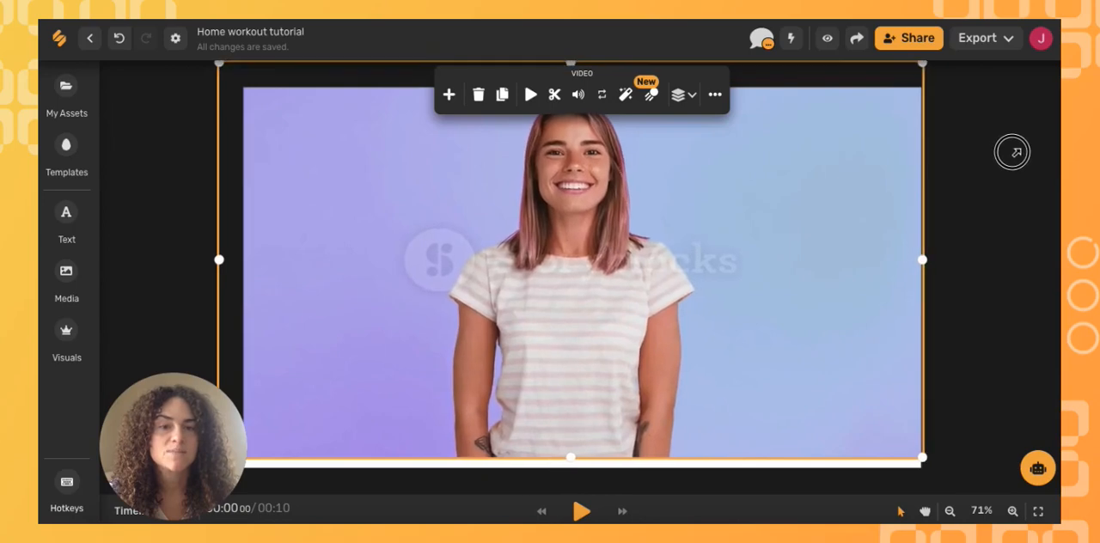
drag(776, 238, 776, 259)
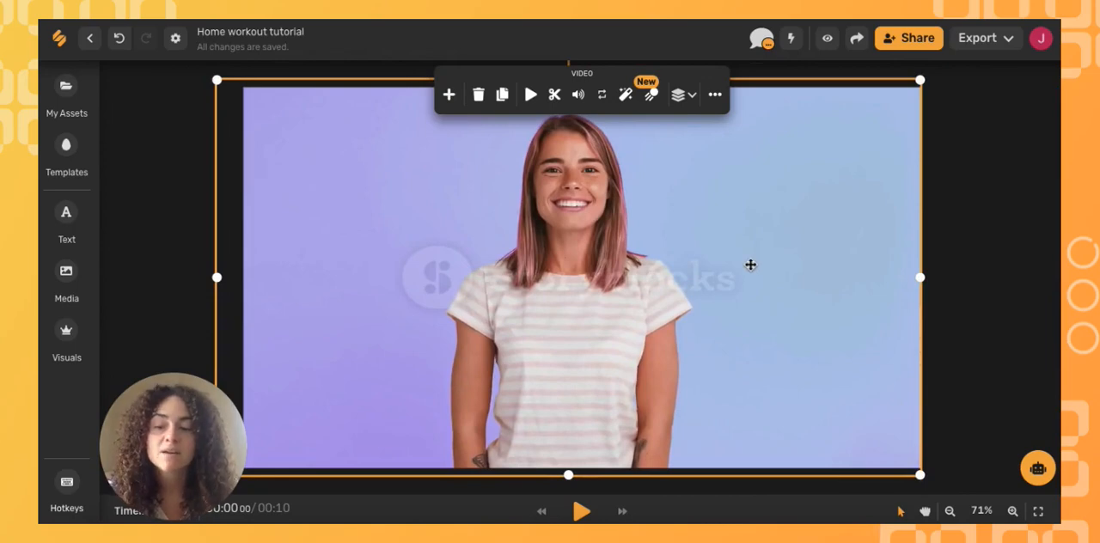
right_click(750, 264)
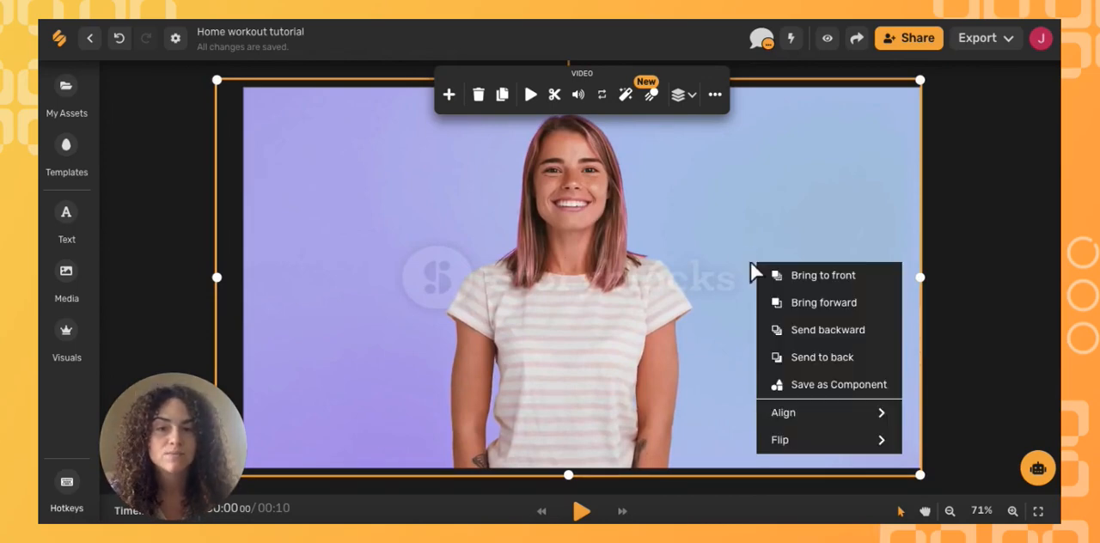
click(804, 359)
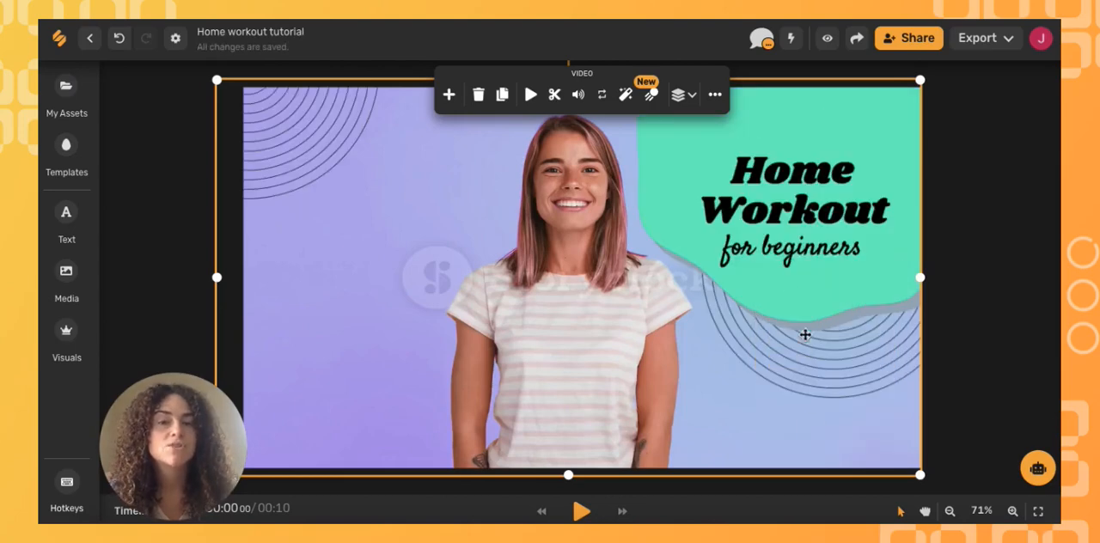
- Replace the "Home Workout" heading text with "Thanks"
click(789, 211)
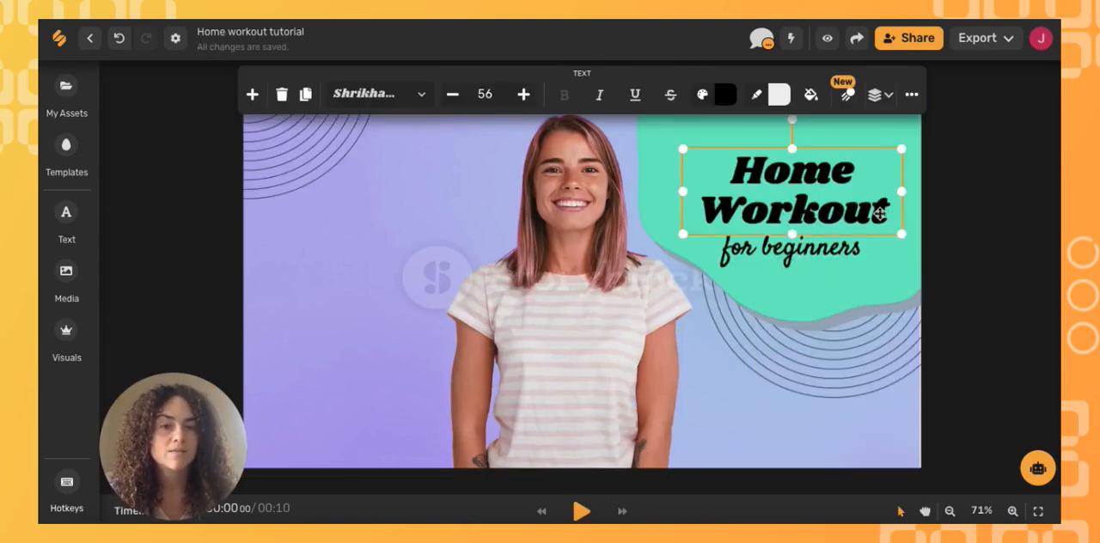
drag(891, 211, 744, 172)
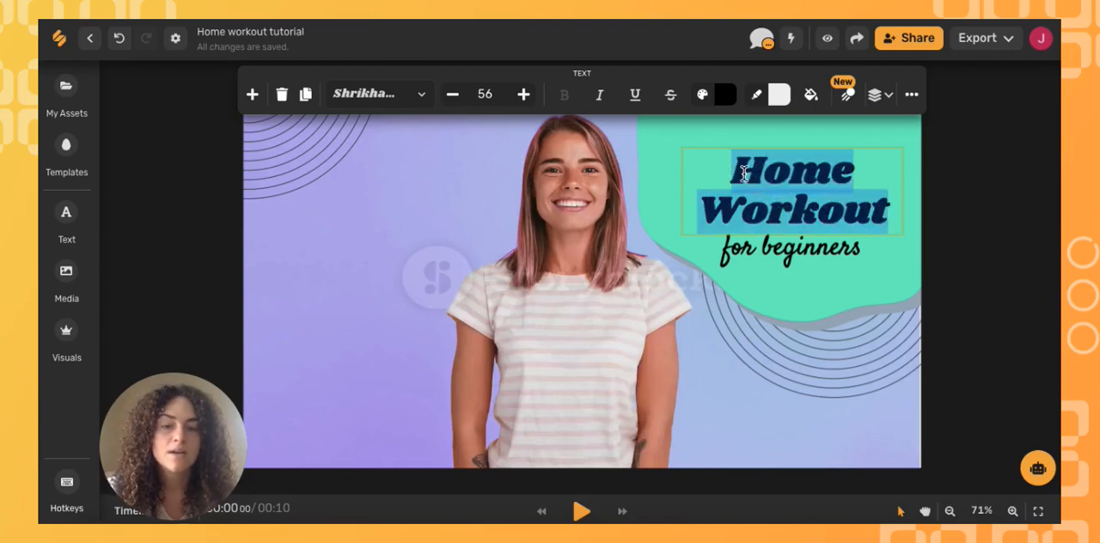
text(Thanks)
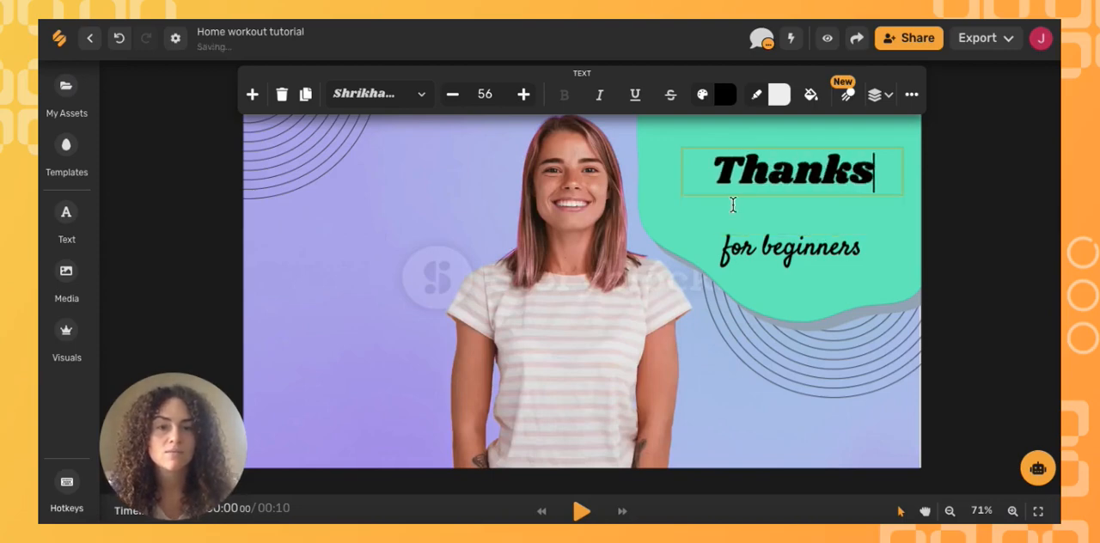
- Change the subtitle to "for watching!" and move it up closer beneath the "Thanks" heading
click(859, 248)
click(860, 248)
key(BackSpace)
key(BackSpace)
key(BackSpace)
key(BackSpace)
key(BackSpace)
key(BackSpace)
key(BackSpace)
key(BackSpace)
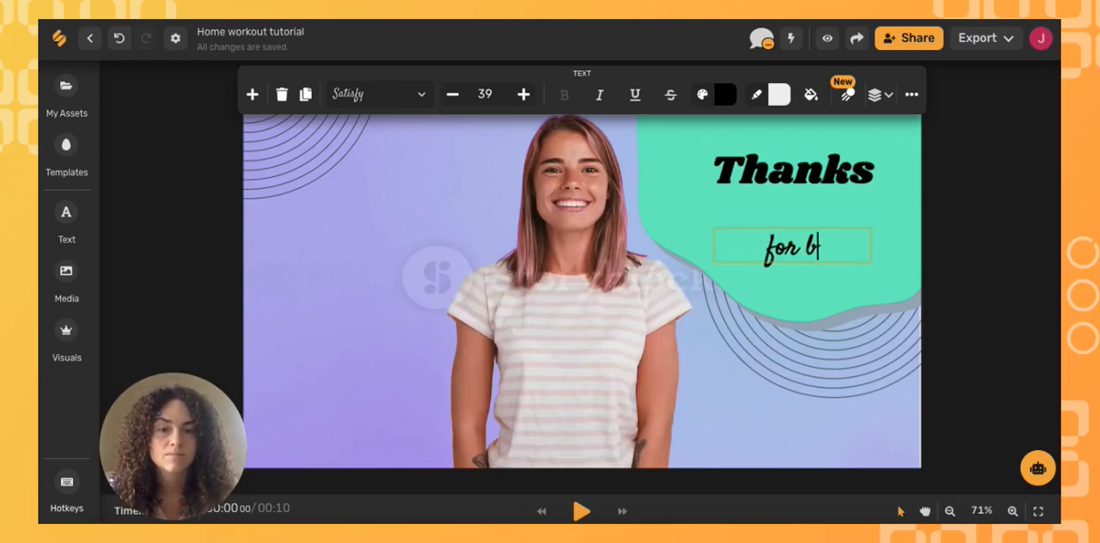
key(BackSpace)
text(watching!)
click(835, 279)
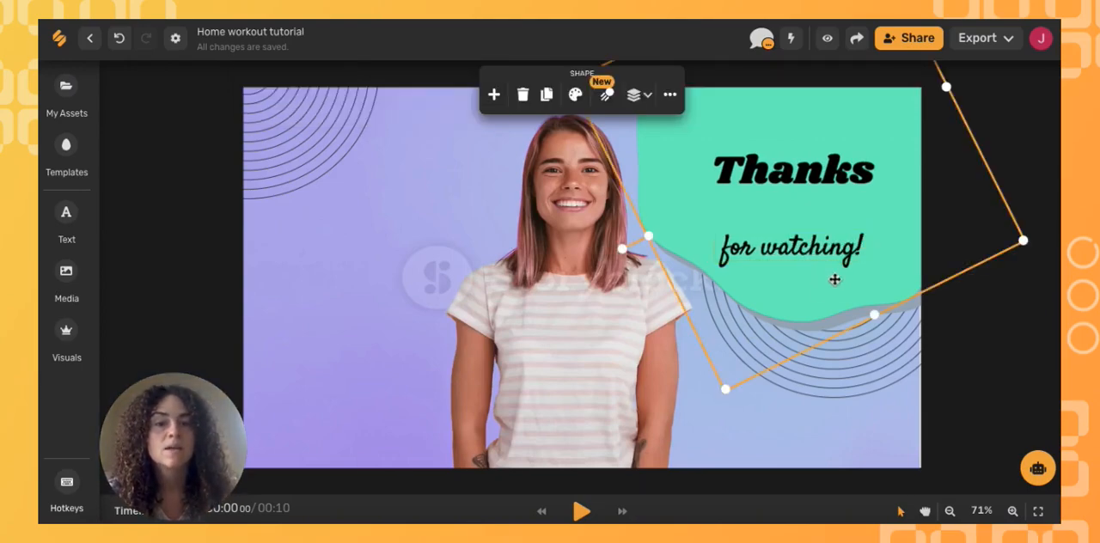
click(809, 255)
drag(809, 255, 801, 178)
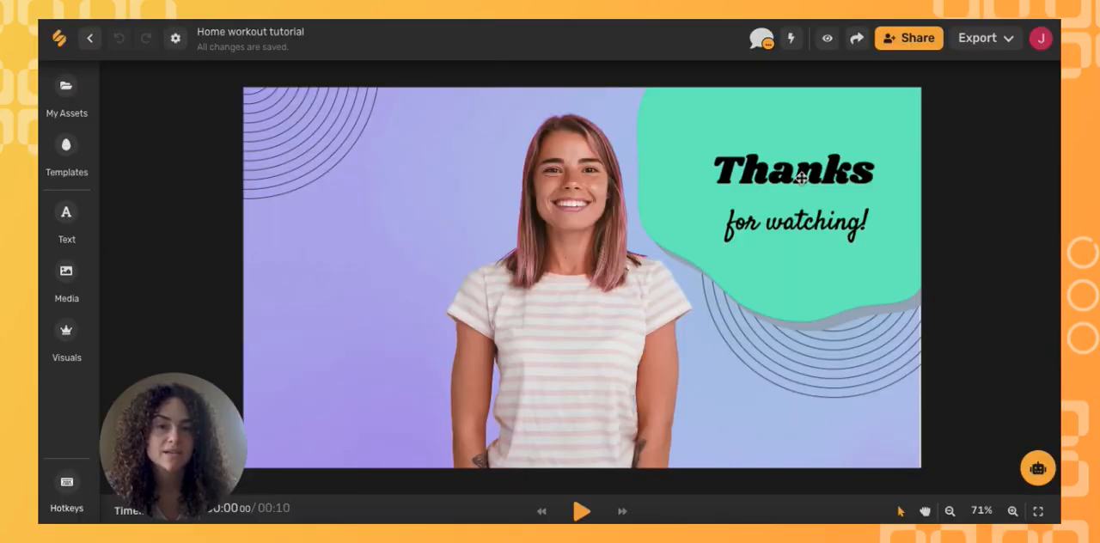
- Apply the Fly In enter animation to the "Thanks" heading and Fade In to the "for watching!" subtitle
click(801, 178)
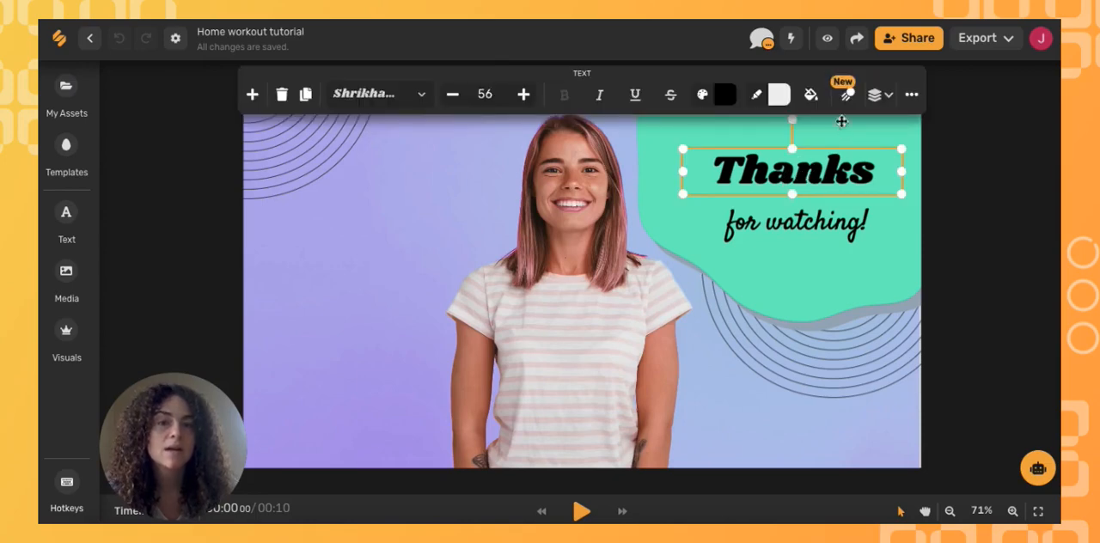
click(848, 100)
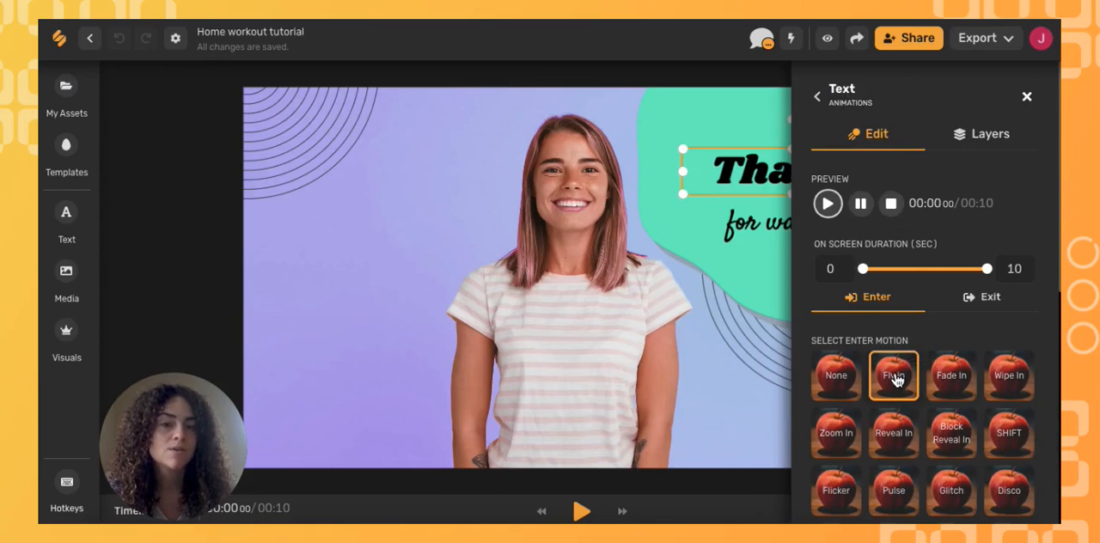
scroll(895, 380, down, 1)
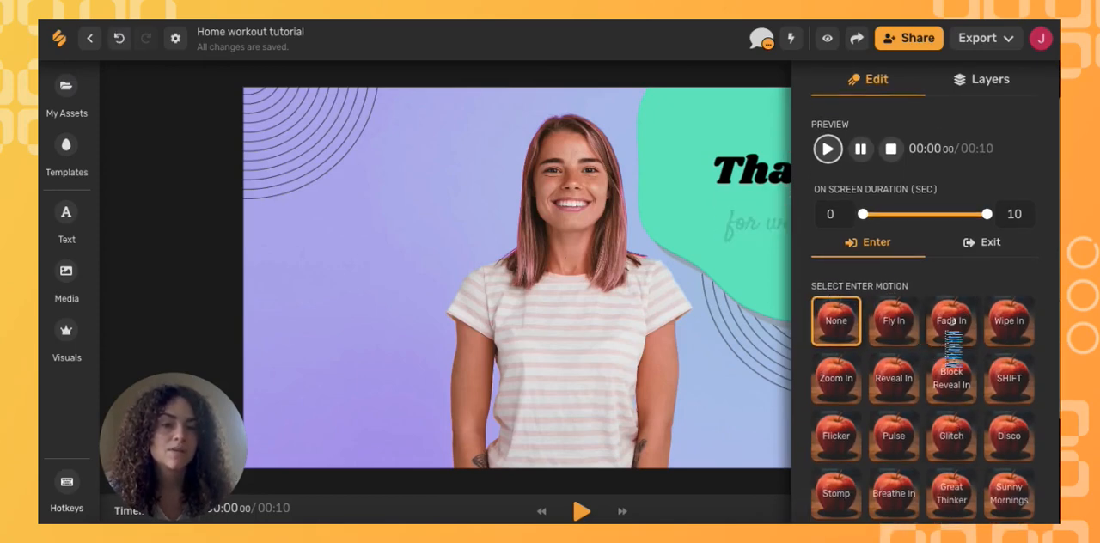
click(949, 343)
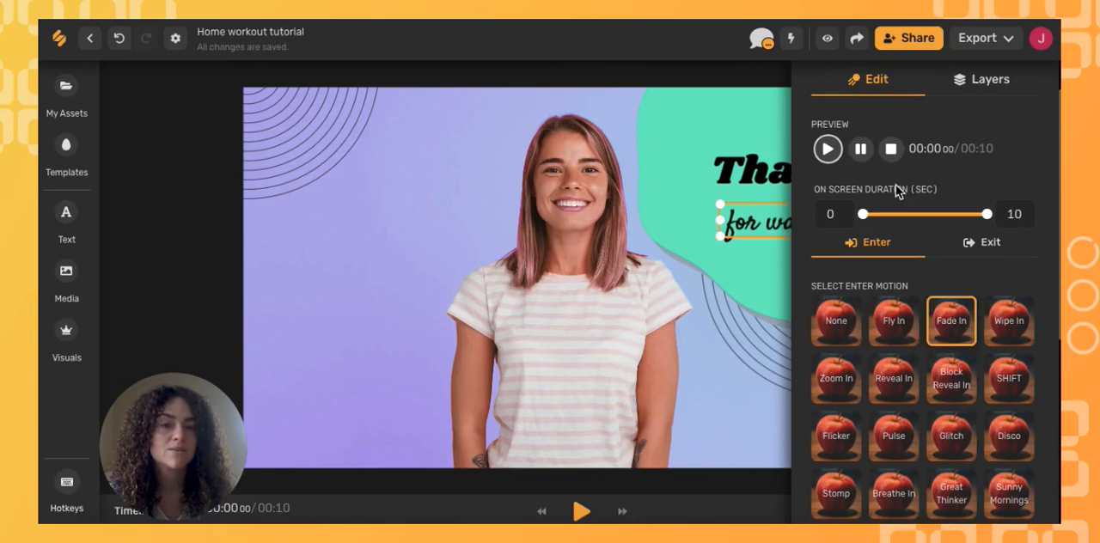
scroll(937, 361, down, 4)
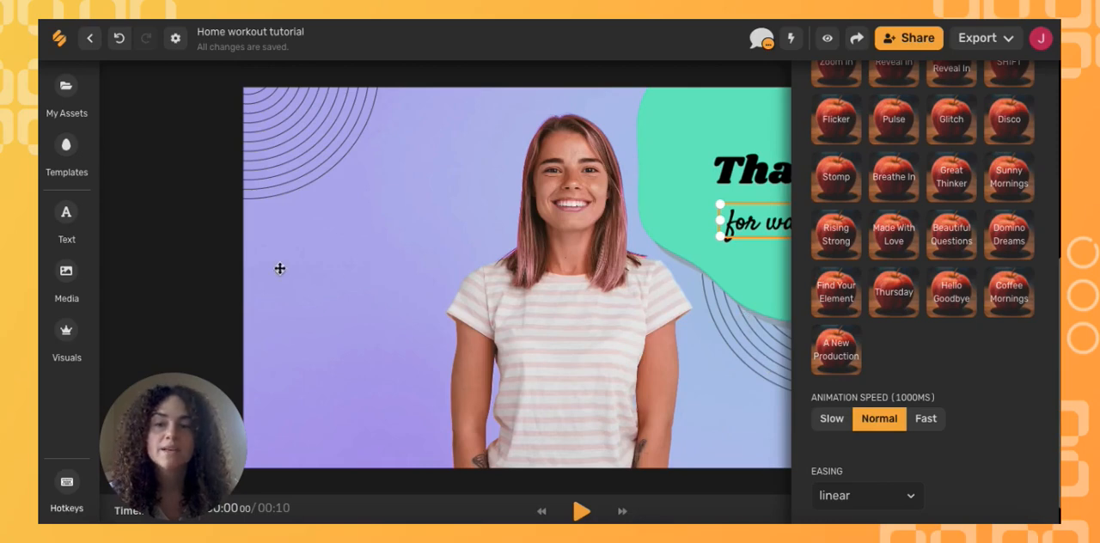
- Search the GIF library for "subscribe" and add the pink "SUBSCRIBE!" banner with the play icon to the artboard
click(74, 275)
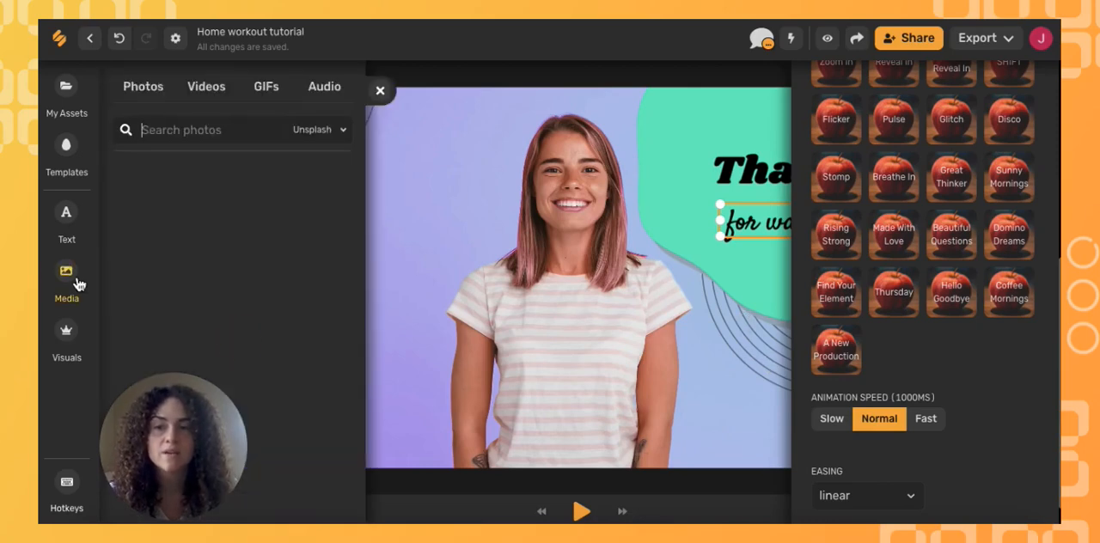
click(268, 97)
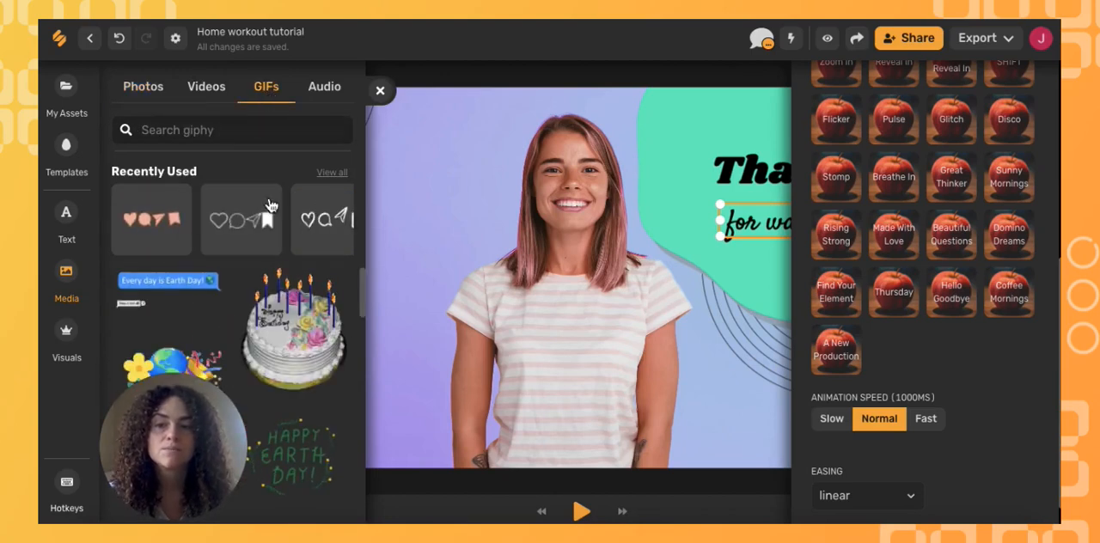
scroll(283, 336, down, 5)
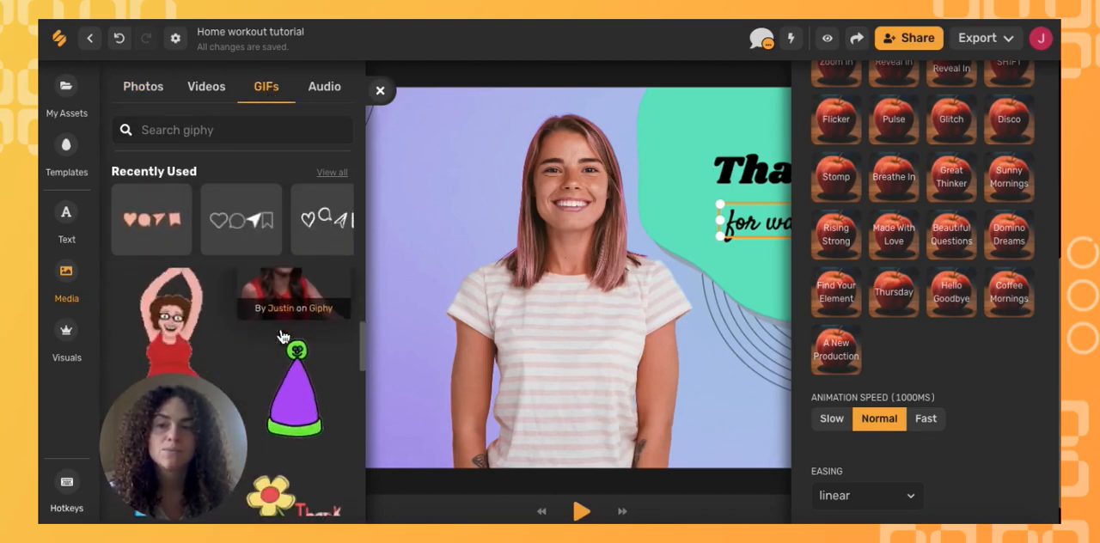
click(207, 129)
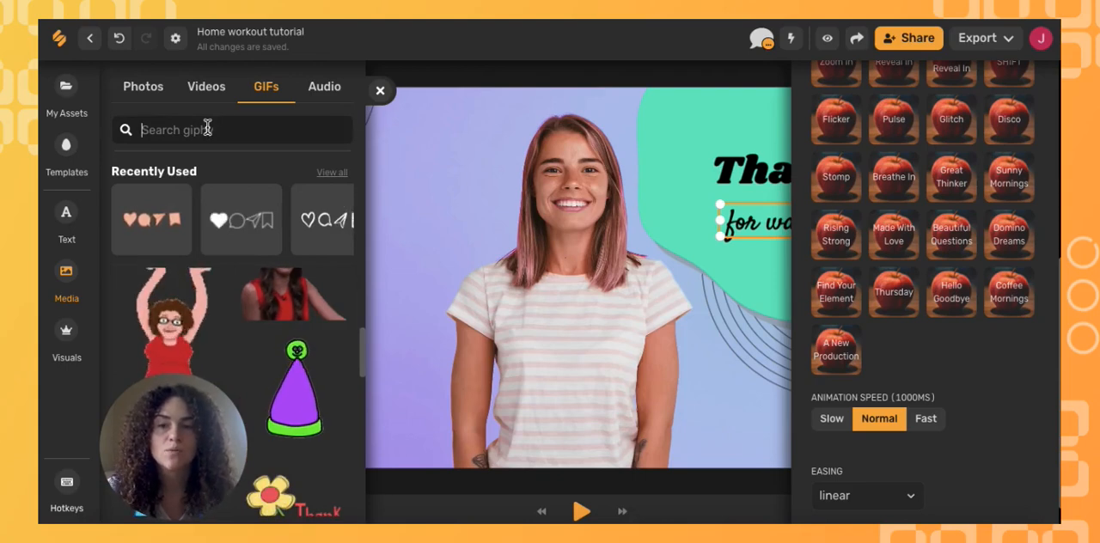
text(subs)
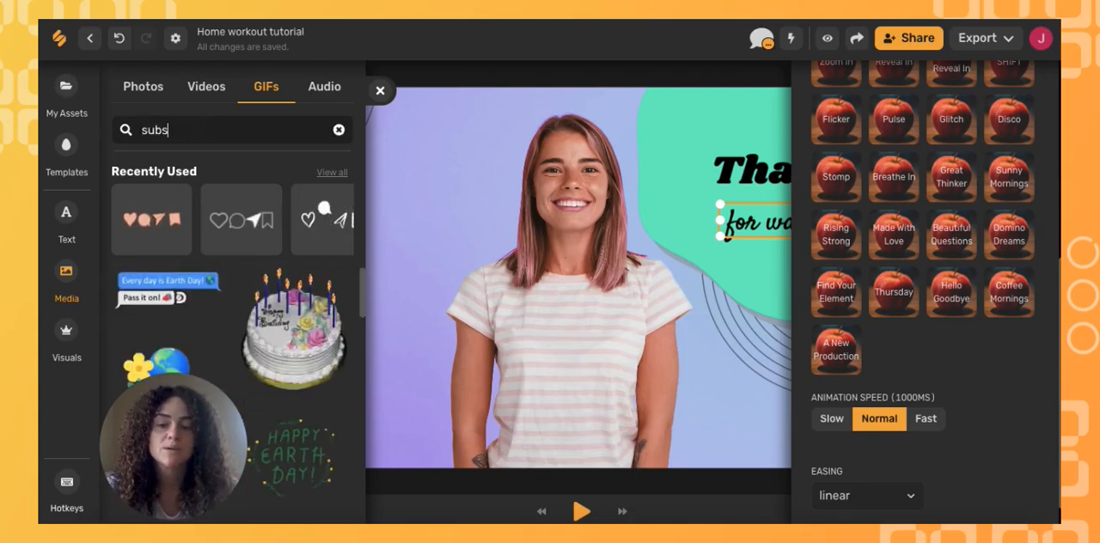
text(cribe)
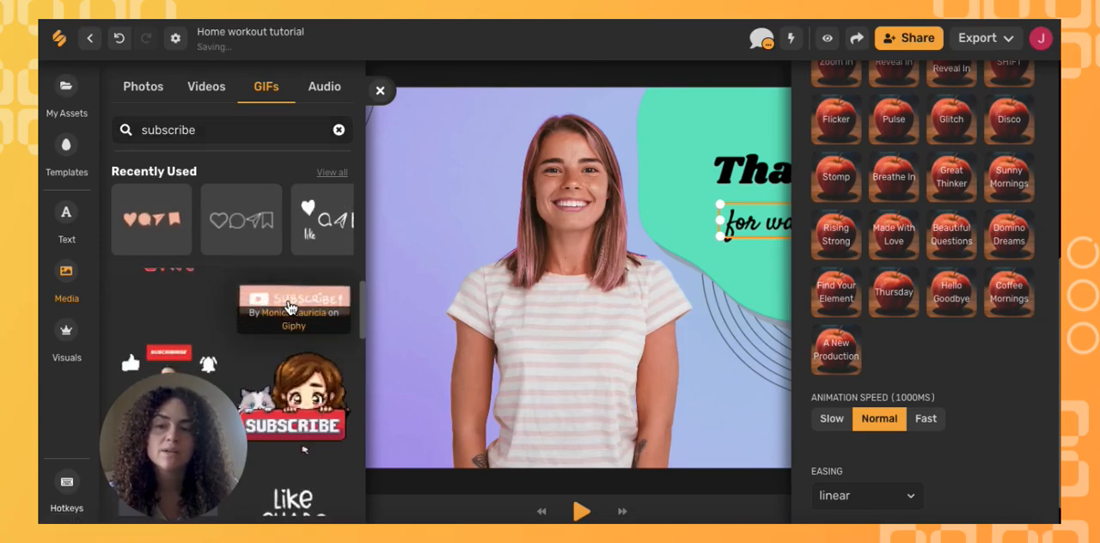
click(290, 308)
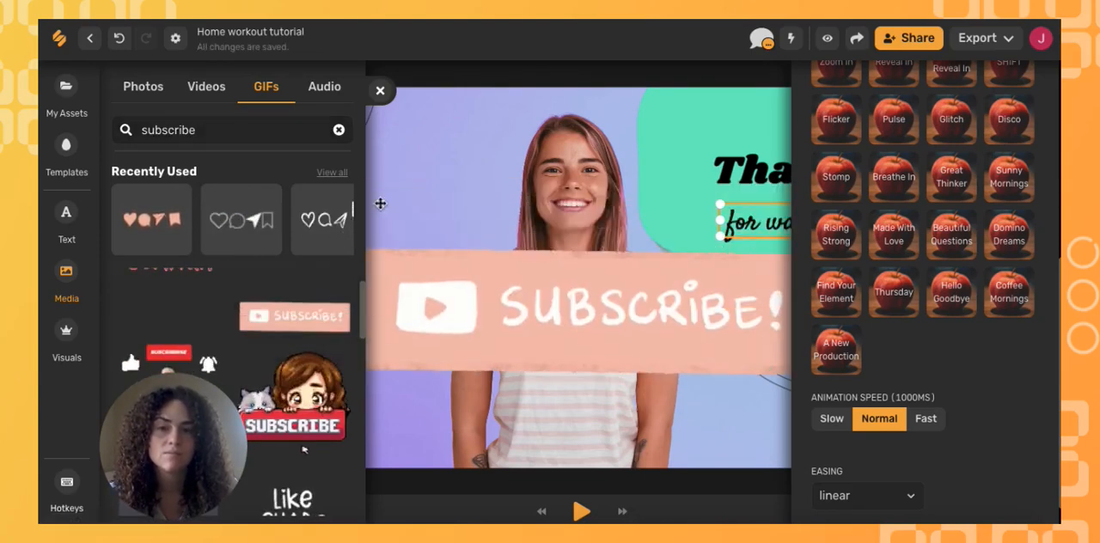
click(381, 91)
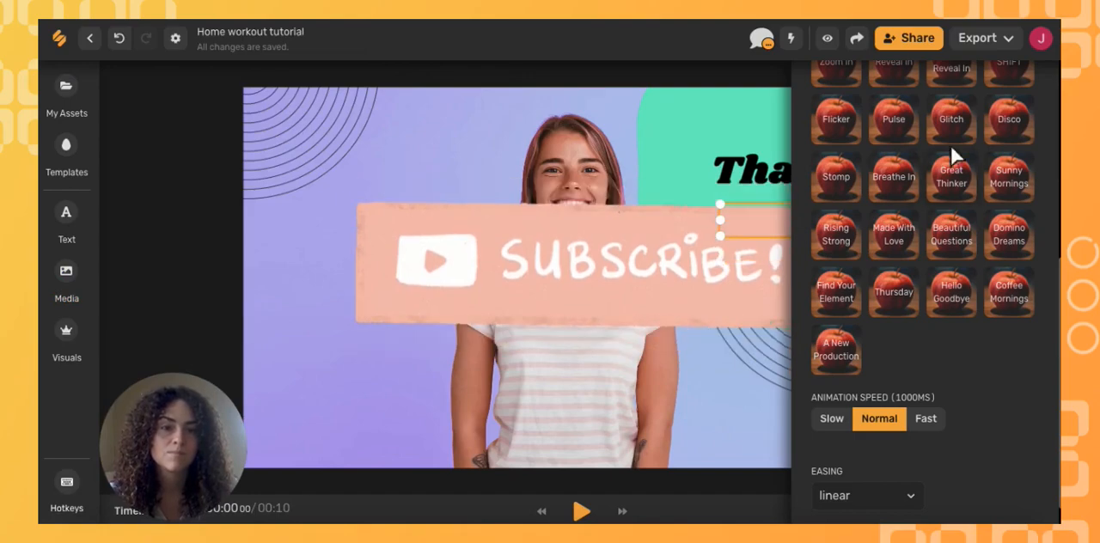
- Shrink the "SUBSCRIBE!" GIF to about a quarter of its size and place it beneath "for watching!" on the green shape
scroll(951, 151, up, 5)
click(1029, 91)
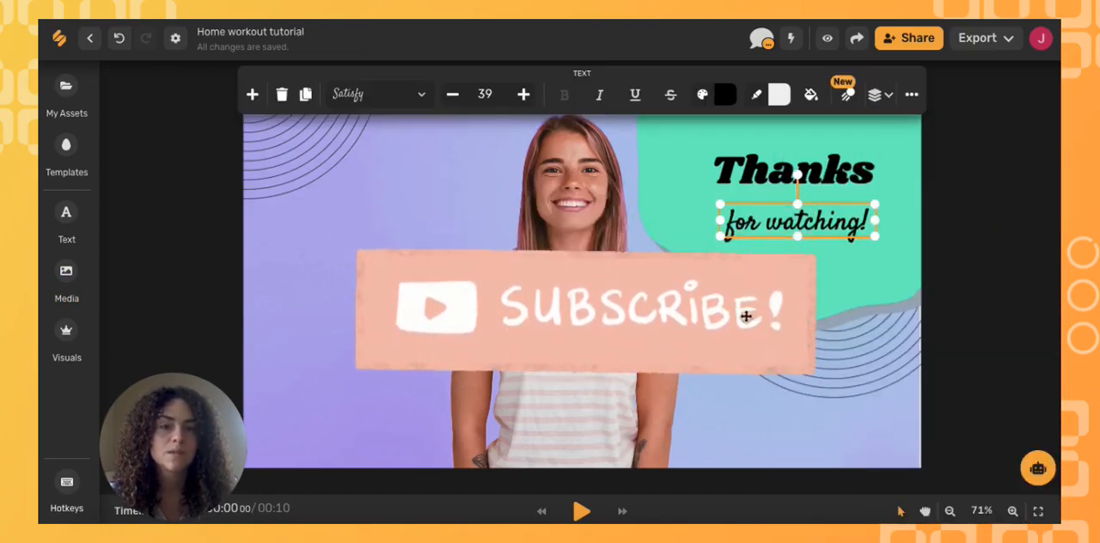
click(716, 317)
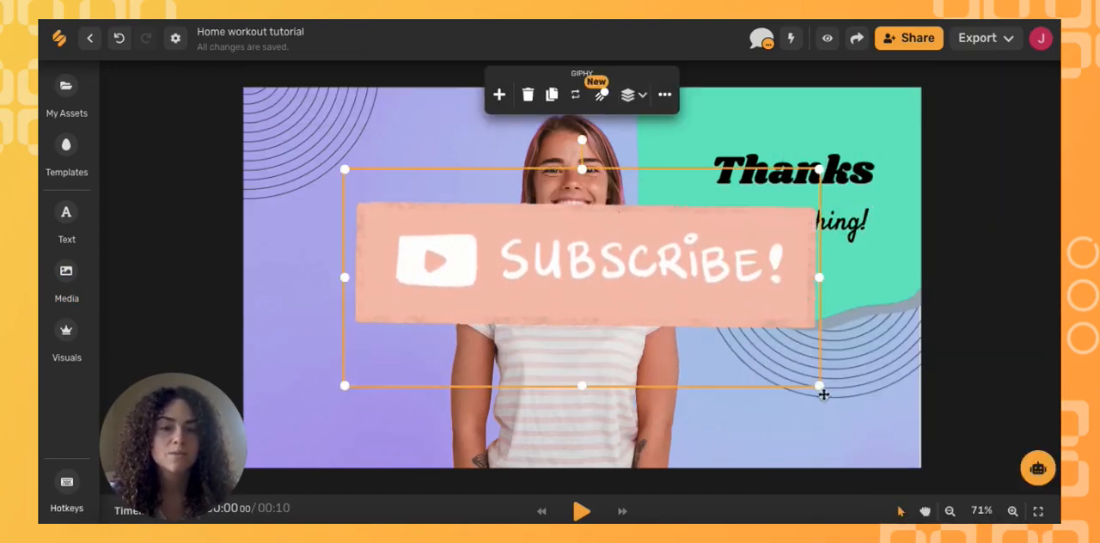
drag(818, 386, 496, 192)
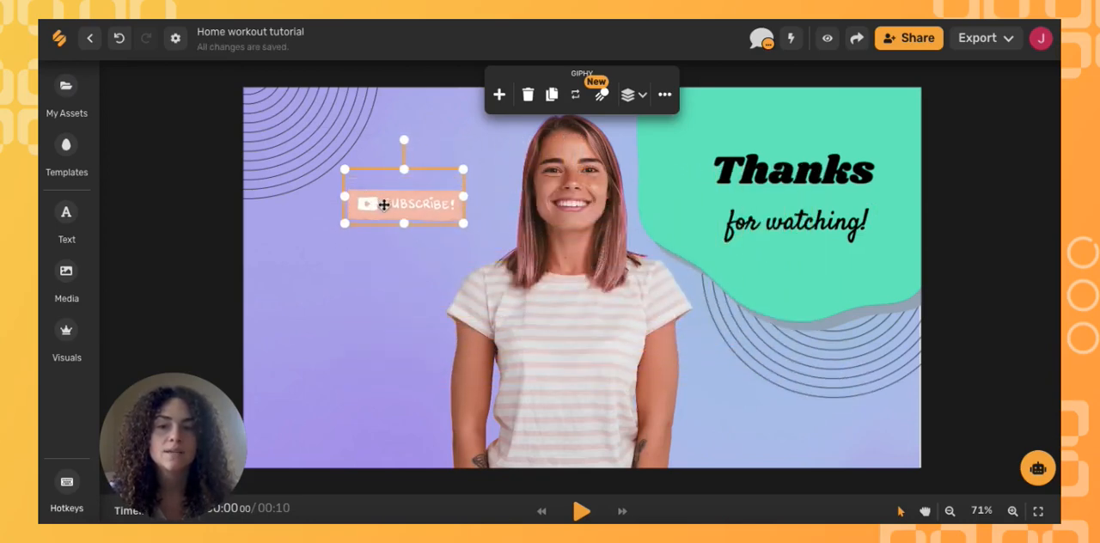
drag(384, 204, 789, 289)
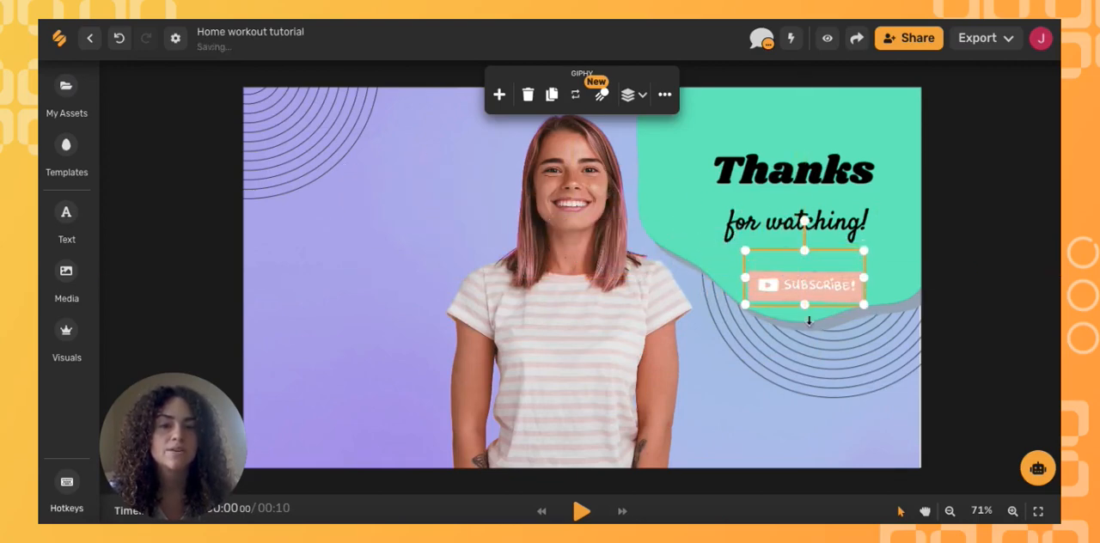
click(796, 429)
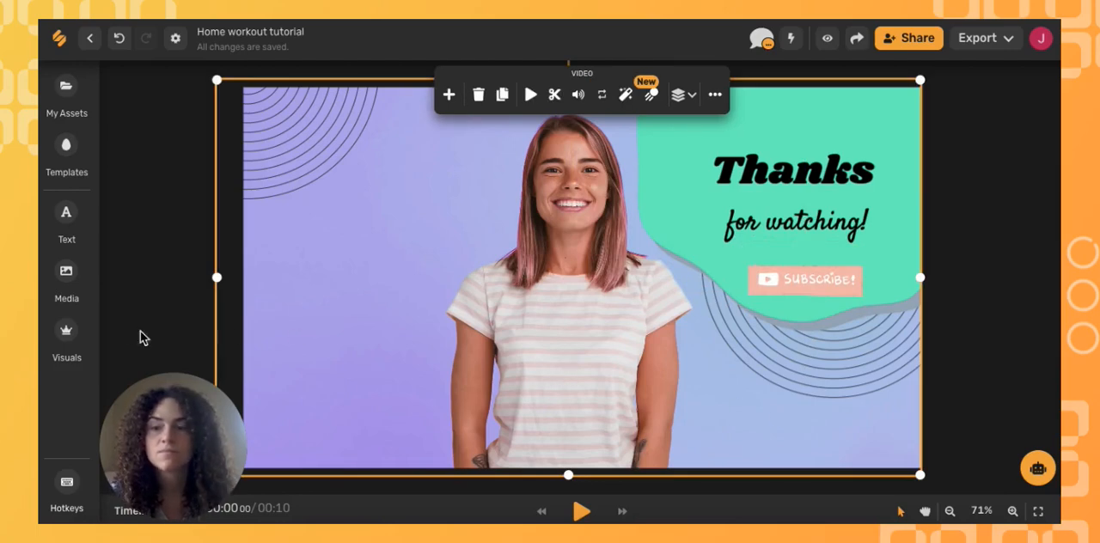
- Add the recently used pink heart, comment, send and bookmark GIF, and place it at reduced size in the artboard's lower-left corner
click(64, 285)
click(240, 218)
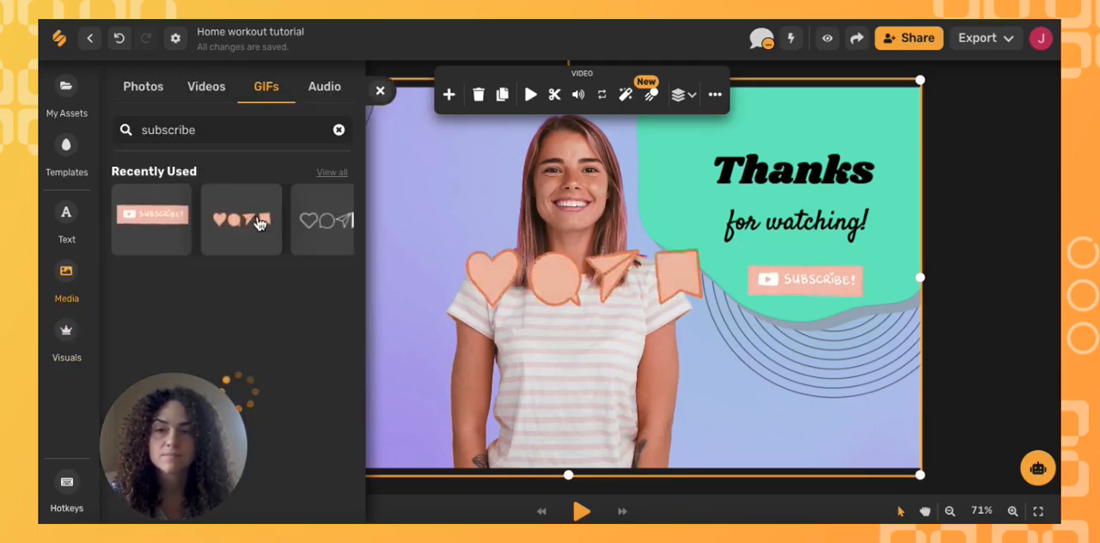
click(568, 275)
drag(718, 413, 624, 306)
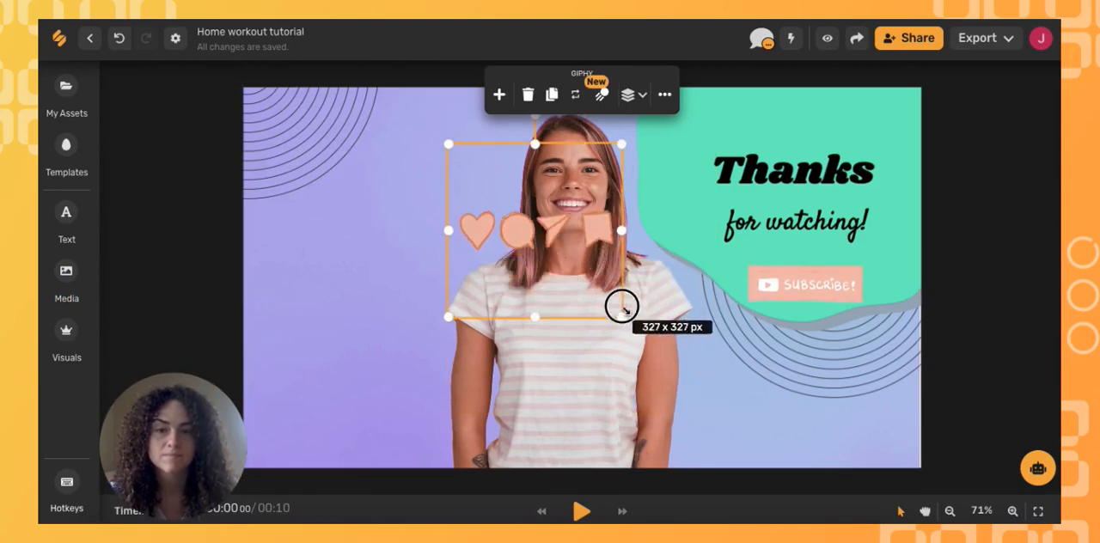
drag(569, 221, 379, 397)
click(628, 501)
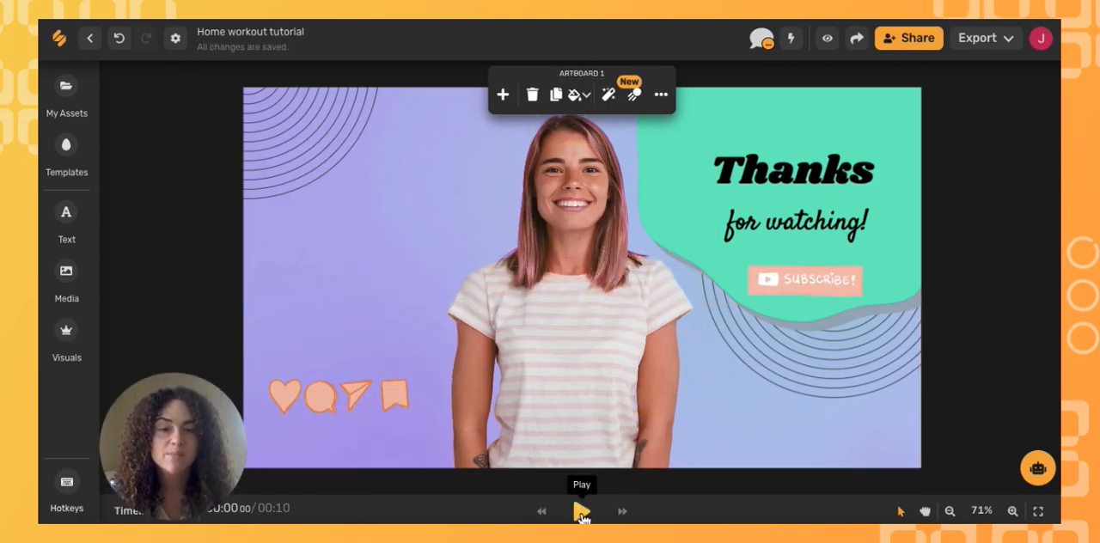
- Play the end screen to preview its video, text animations and GIFs
click(582, 513)
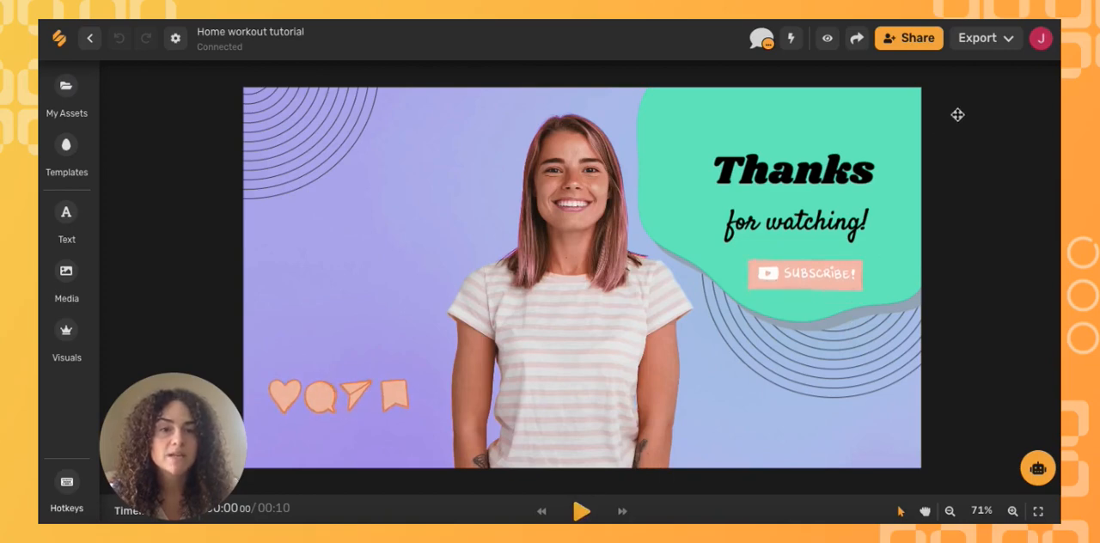
- Review the available download formats, choose Video, and leave the export options without exporting
click(1010, 43)
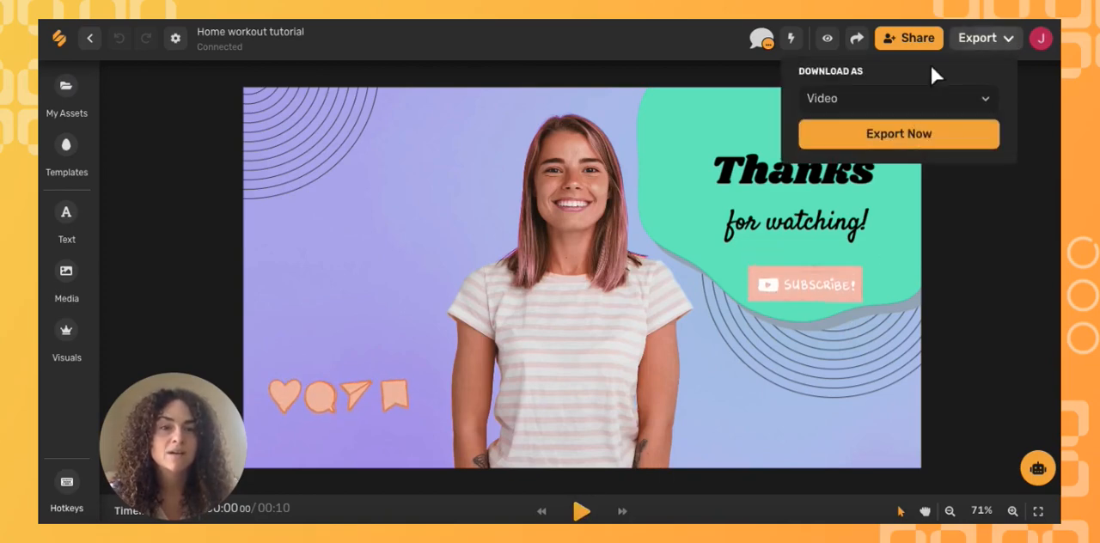
click(985, 99)
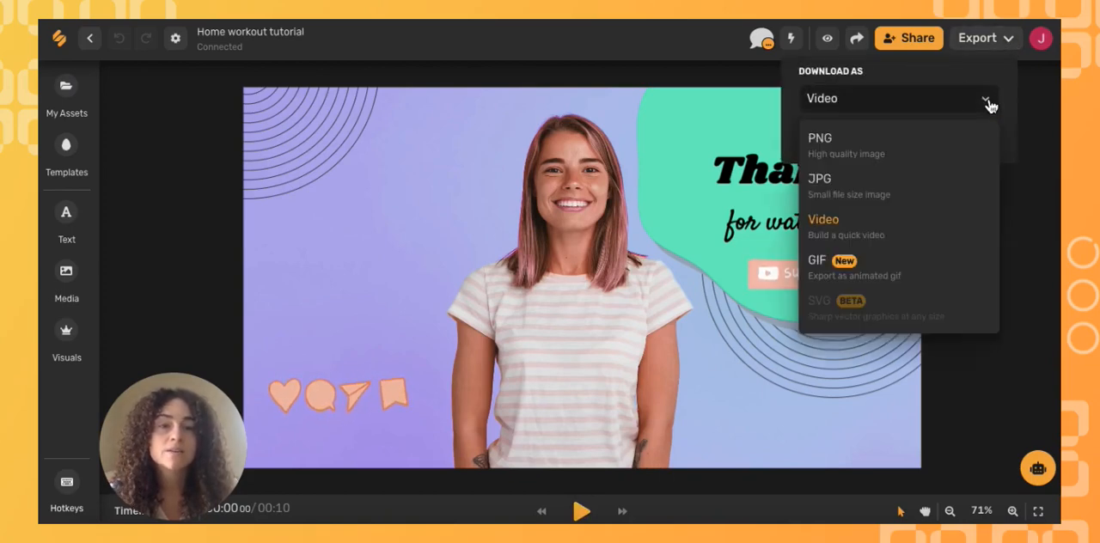
click(912, 227)
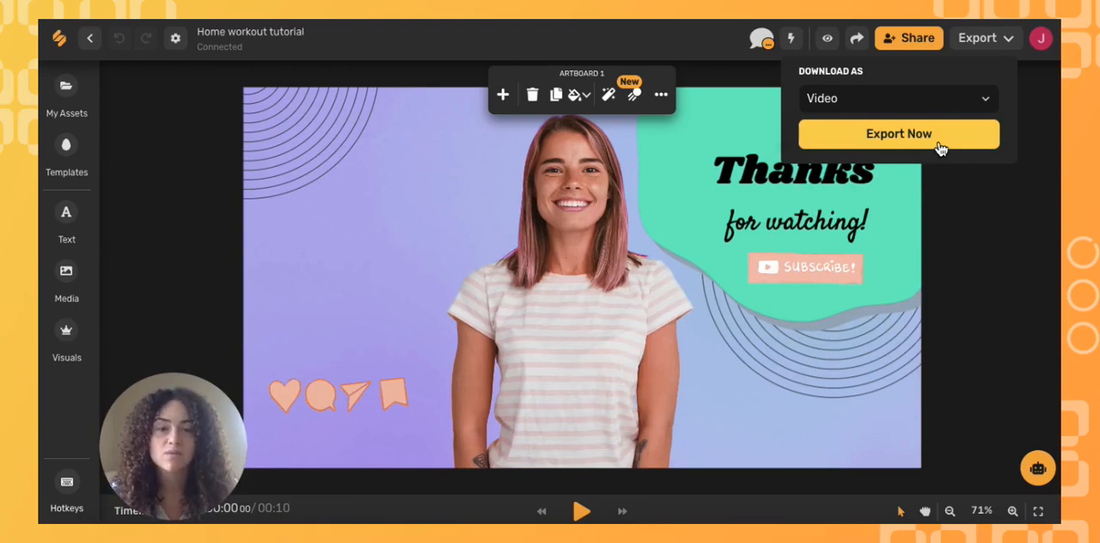
click(201, 239)
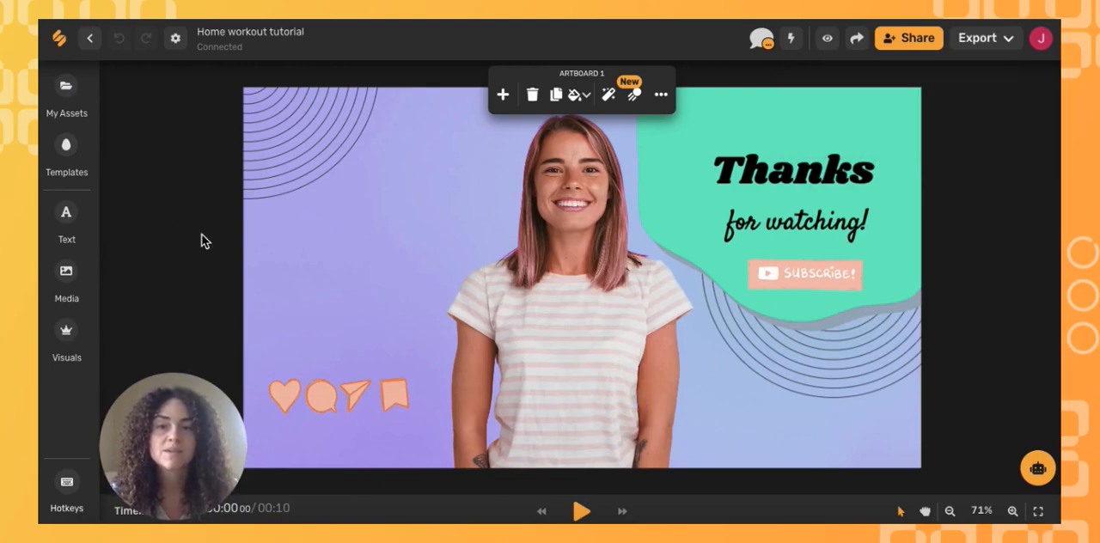